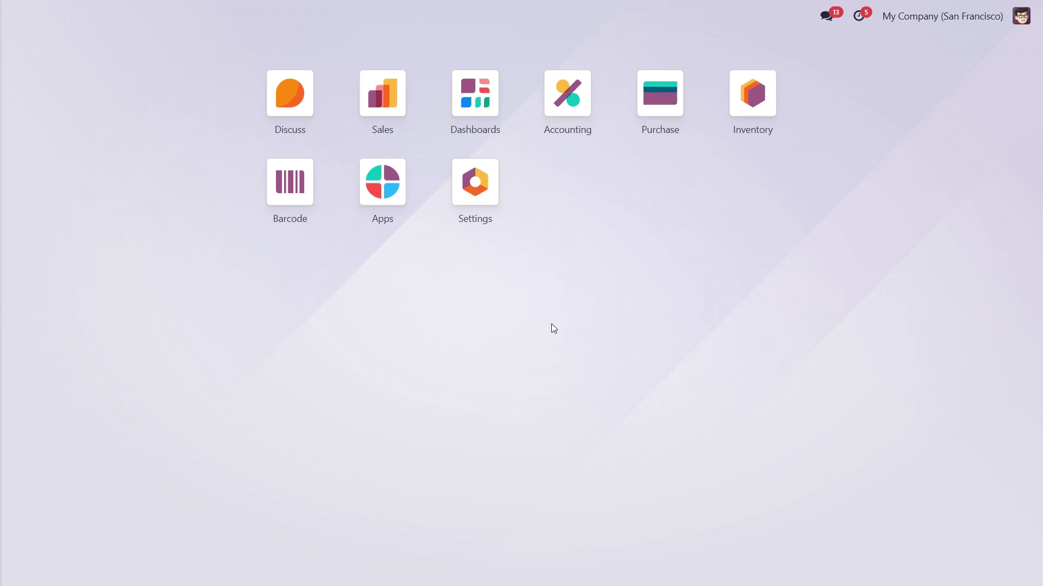
Step: Enable Consignment under Traceability in the Inventory settings and save
left_click(756, 109)
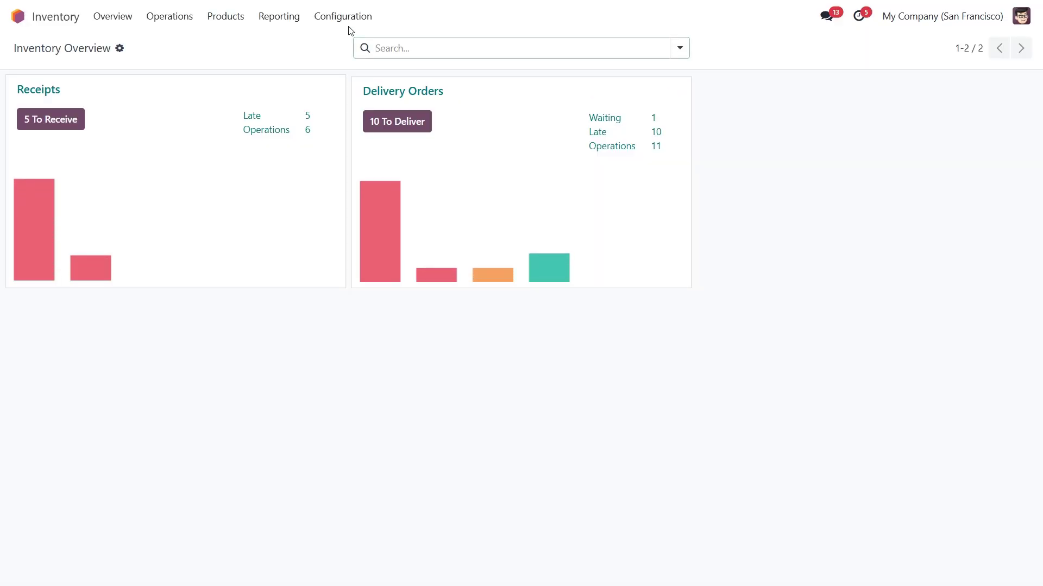
left_click(337, 18)
left_click(339, 43)
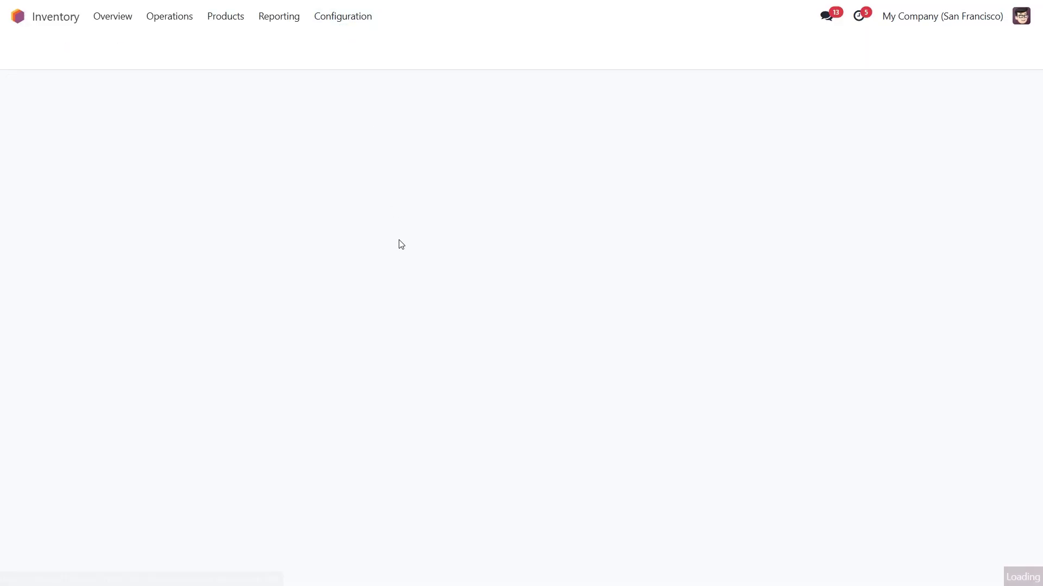
scroll(399, 243, "down", 10)
scroll(401, 244, "up", 2)
scroll(401, 244, "up", 1)
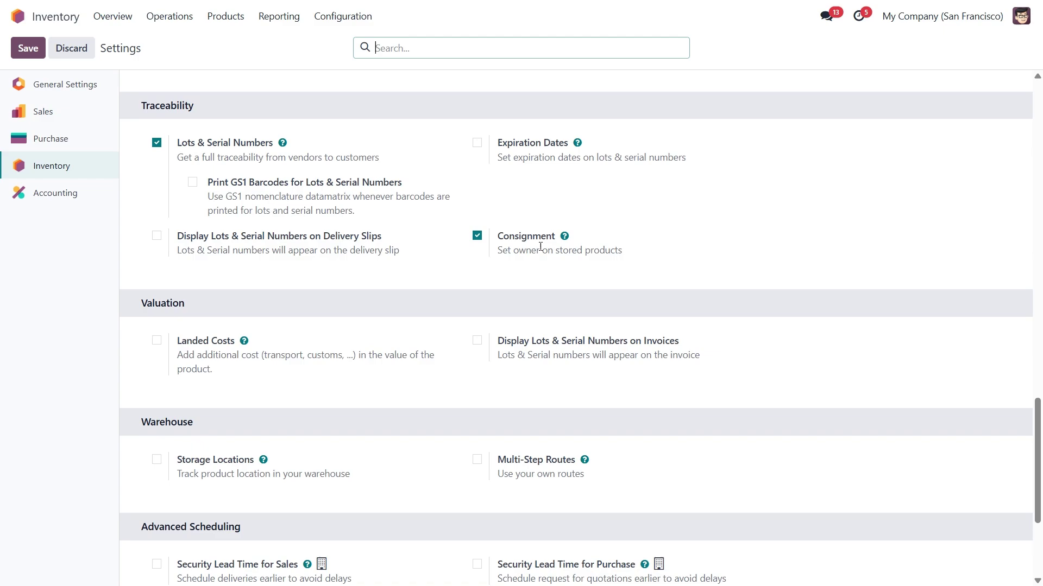
left_click(24, 55)
Step: Start a new receipt from Ready Mat with Ready Mat assigned as owner
left_click(170, 17)
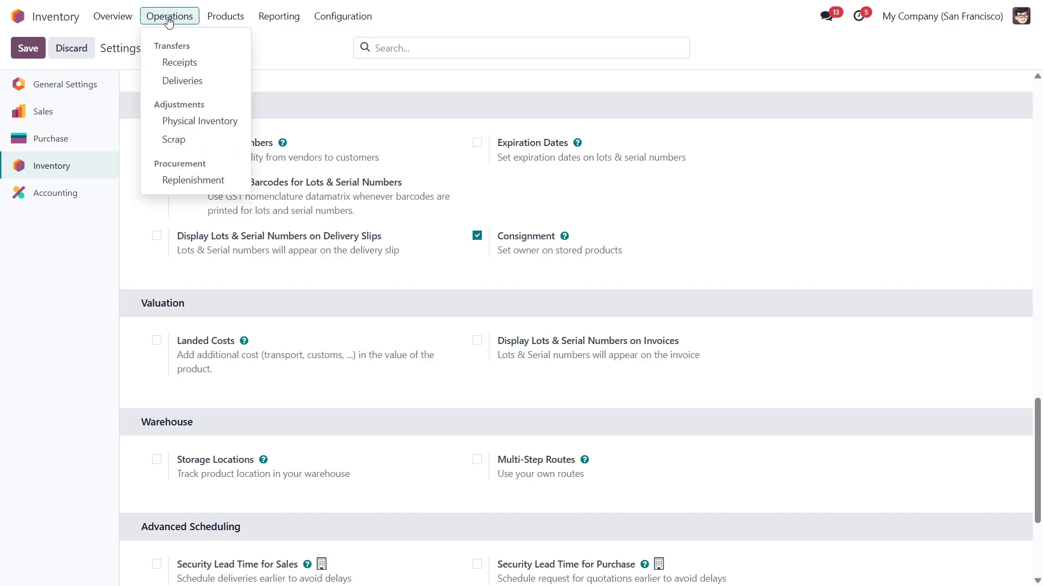
left_click(184, 64)
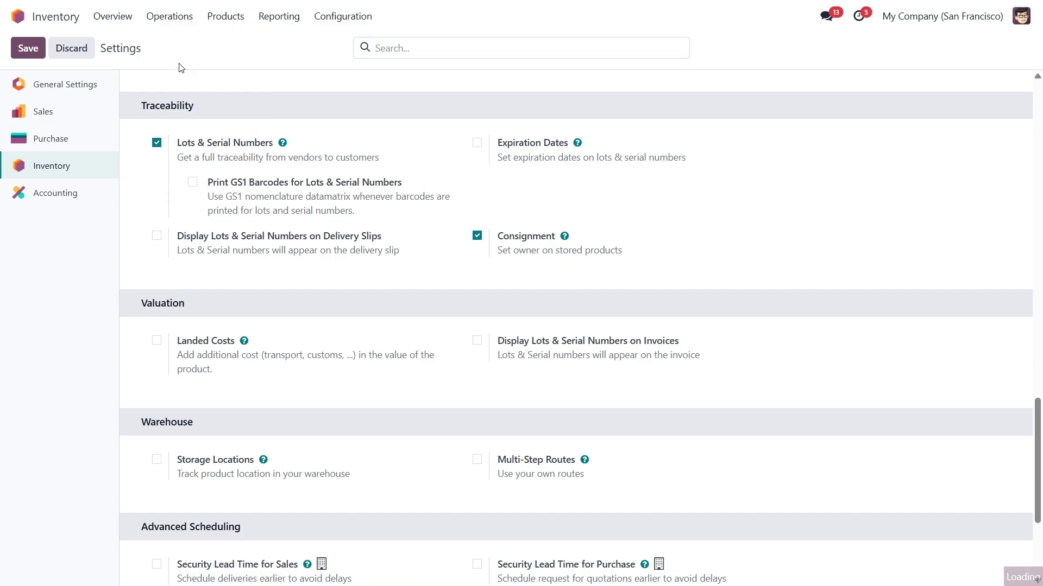
left_click(28, 48)
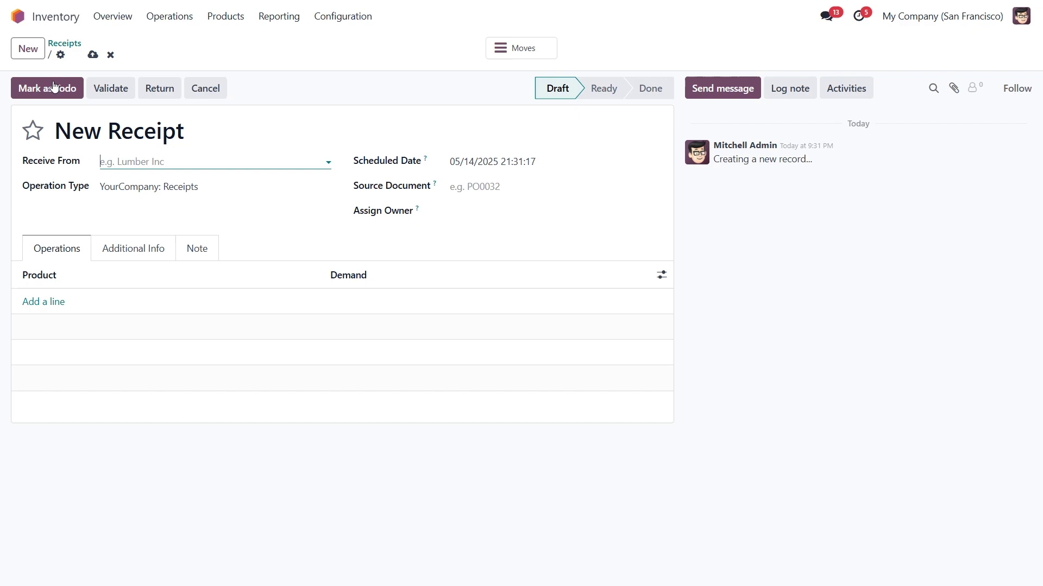
type("Ready")
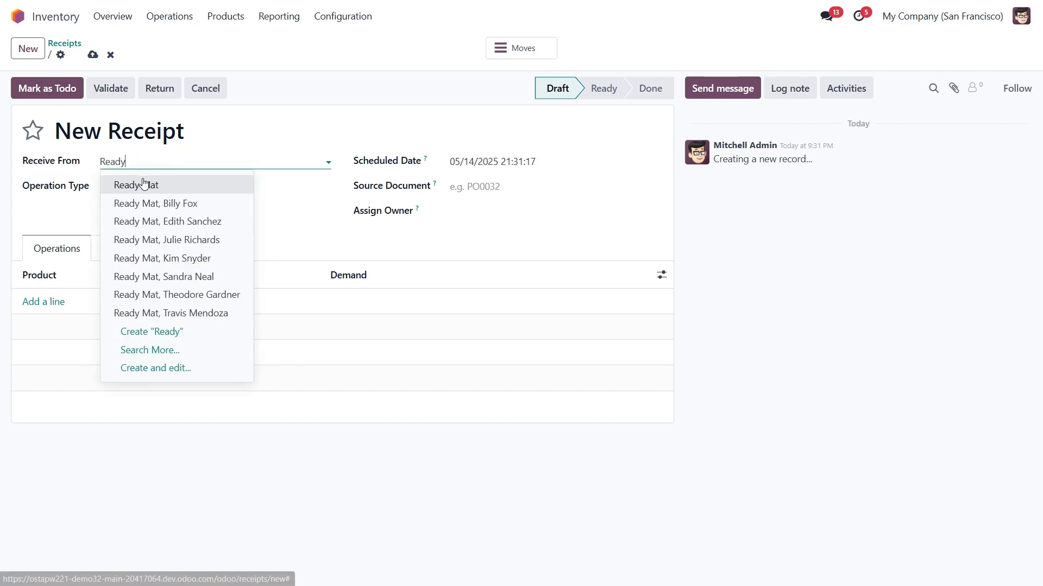
left_click(140, 184)
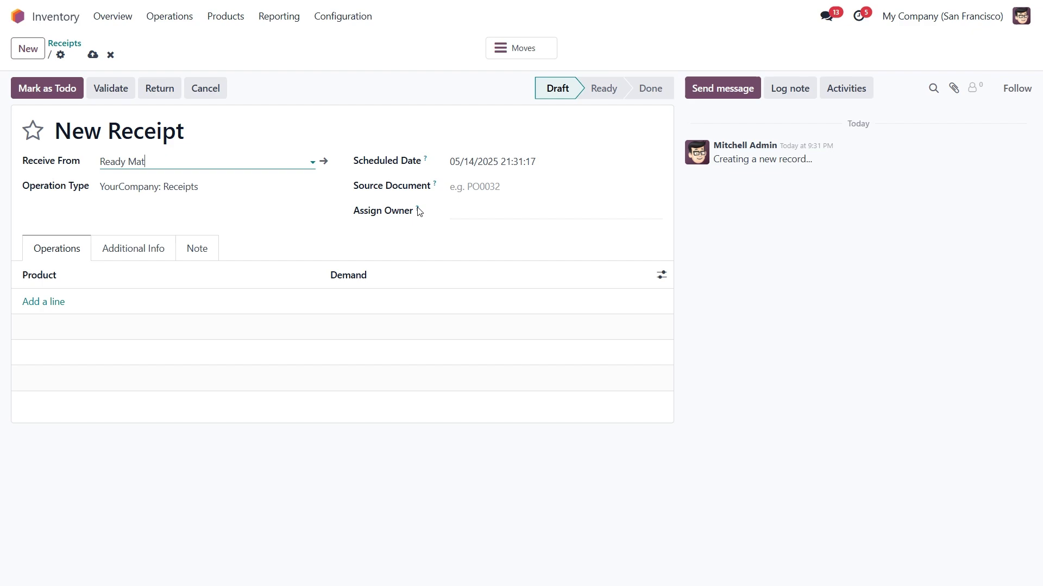
mouse_move(419, 211)
left_click(468, 215)
type("Read")
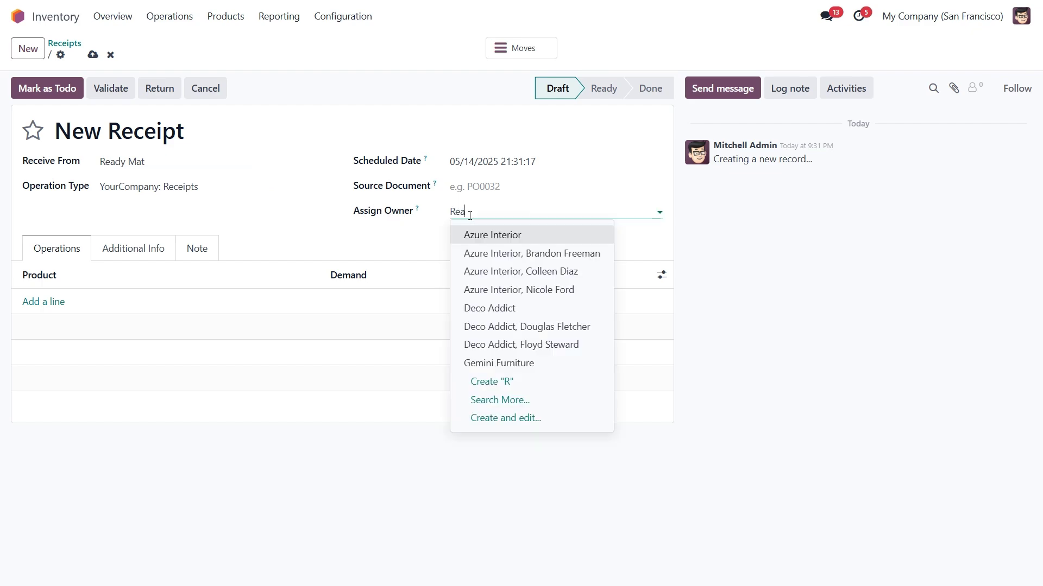
left_click(486, 235)
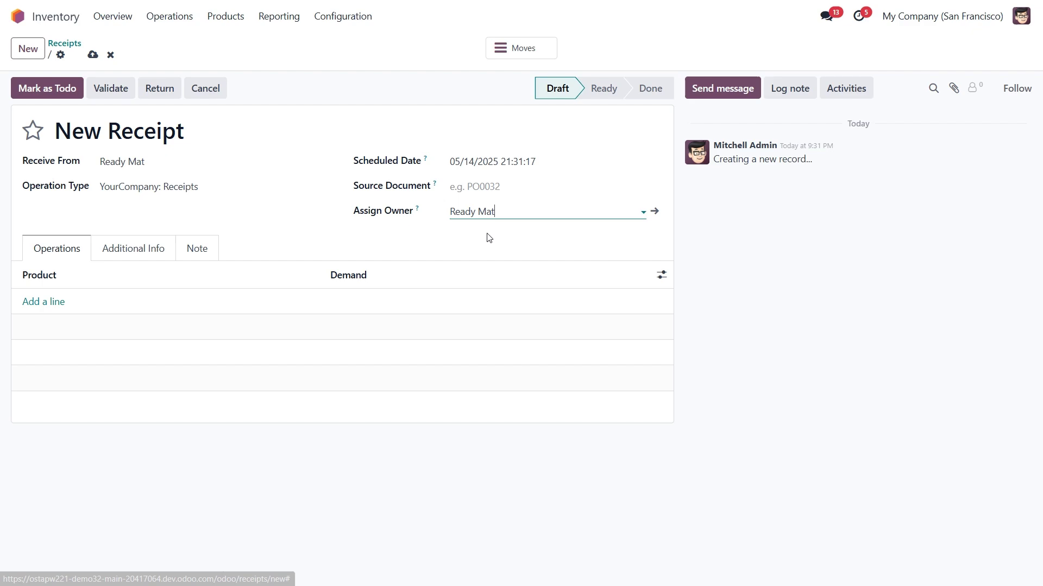
Step: Add [E-COM09] Large Desk with demand 10 and validate the receipt
left_click(50, 302)
type("Large Desk")
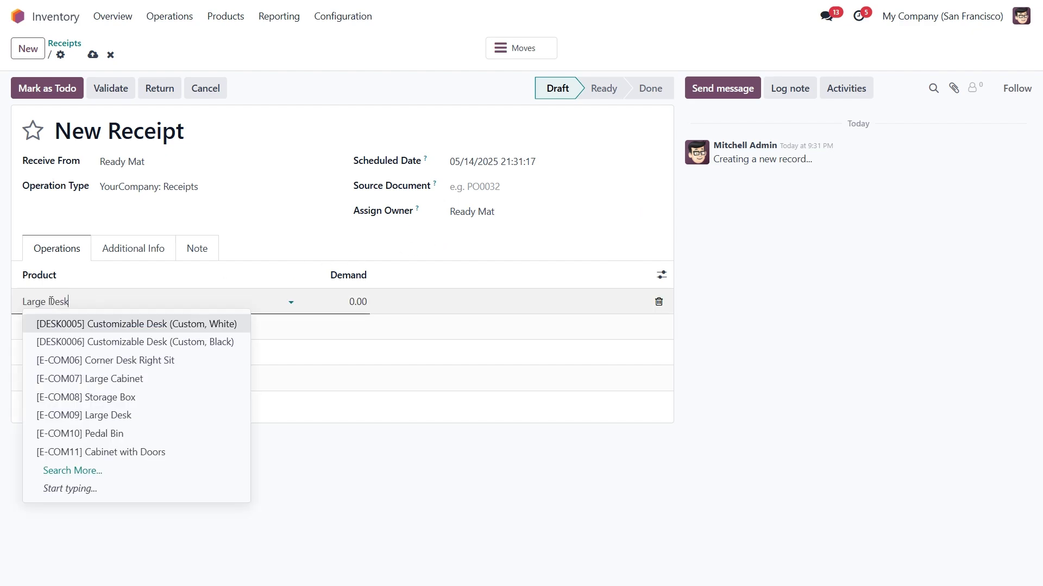
left_click(64, 324)
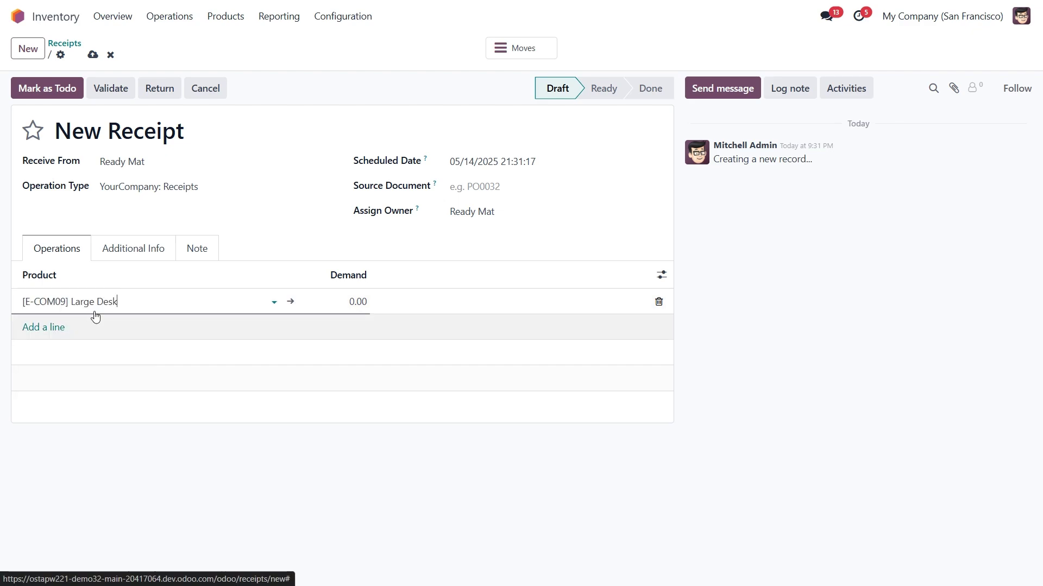
left_click(354, 302)
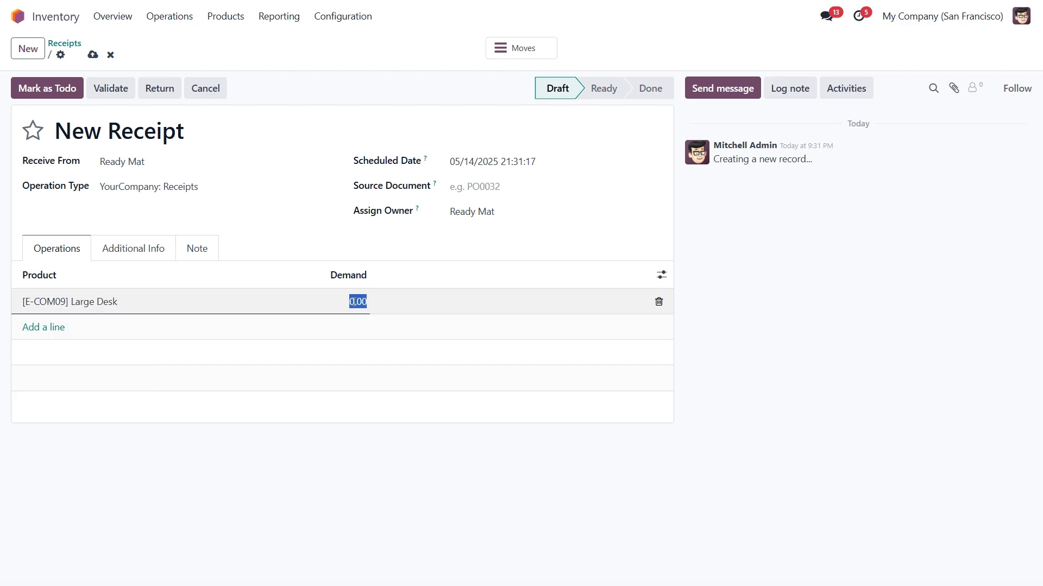
type("10")
left_click(296, 255)
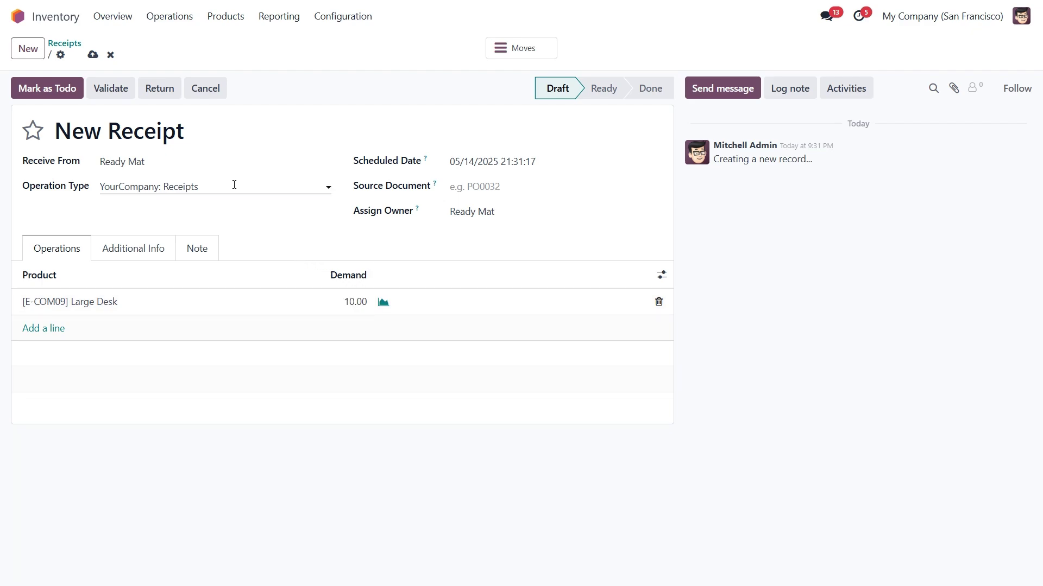
left_click(112, 88)
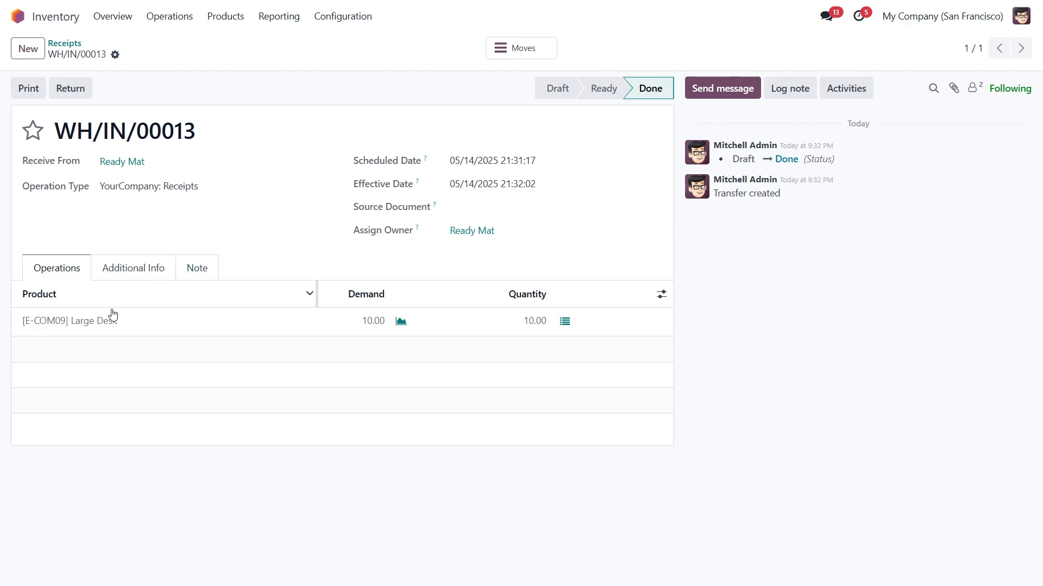
Step: Check the received desks' owner, then open the Large Desk product record
left_click(103, 325)
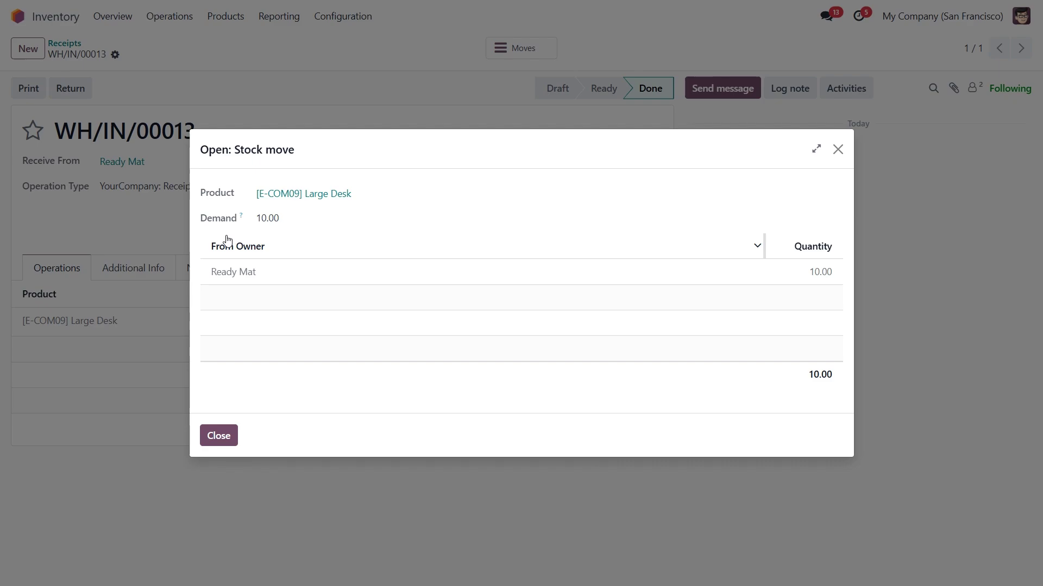
left_click(328, 194)
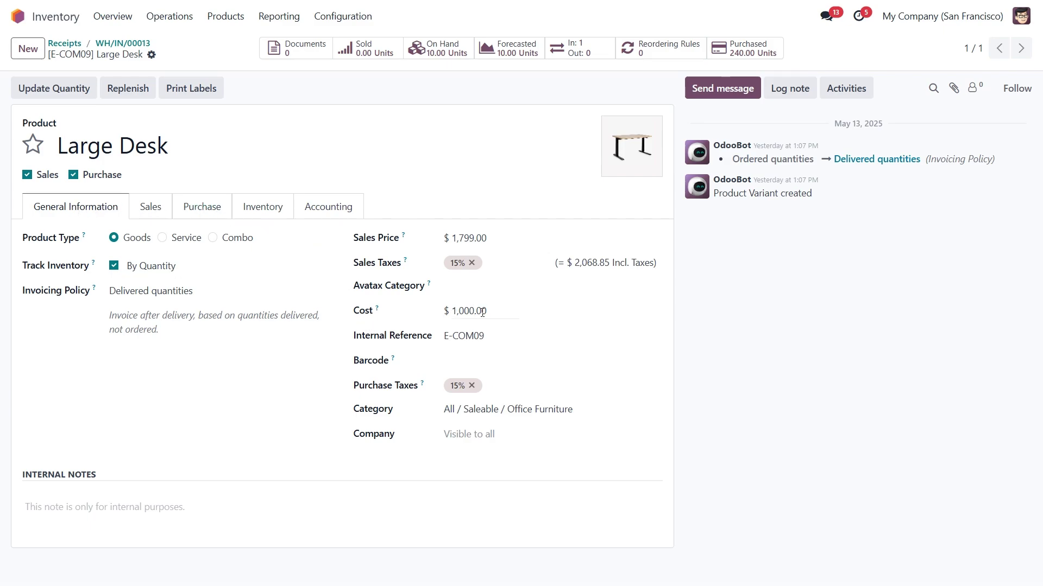
mouse_move(378, 308)
Step: Show Large Desk on-hand stock: 10 units owned by Ready Mat, valued $0.00
left_click(444, 48)
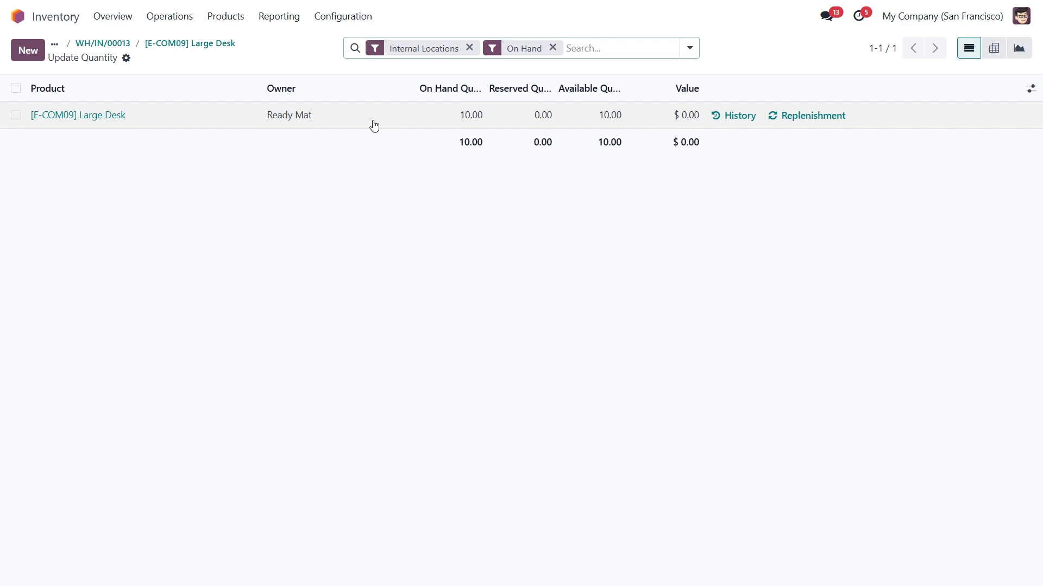
Step: Create and confirm a sales order for one Large Desk to customer Deco Addict
left_click(16, 19)
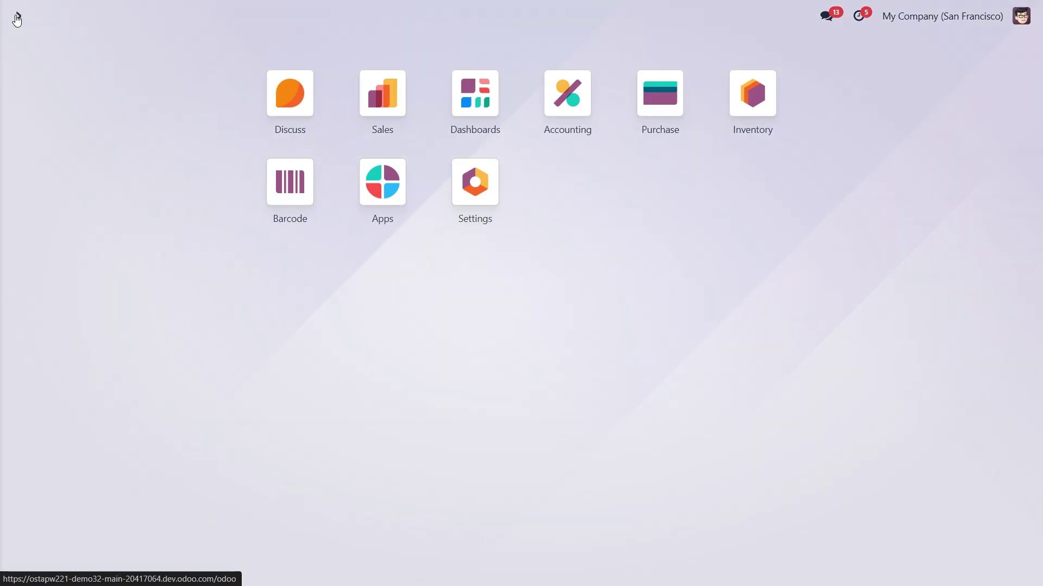
left_click(383, 101)
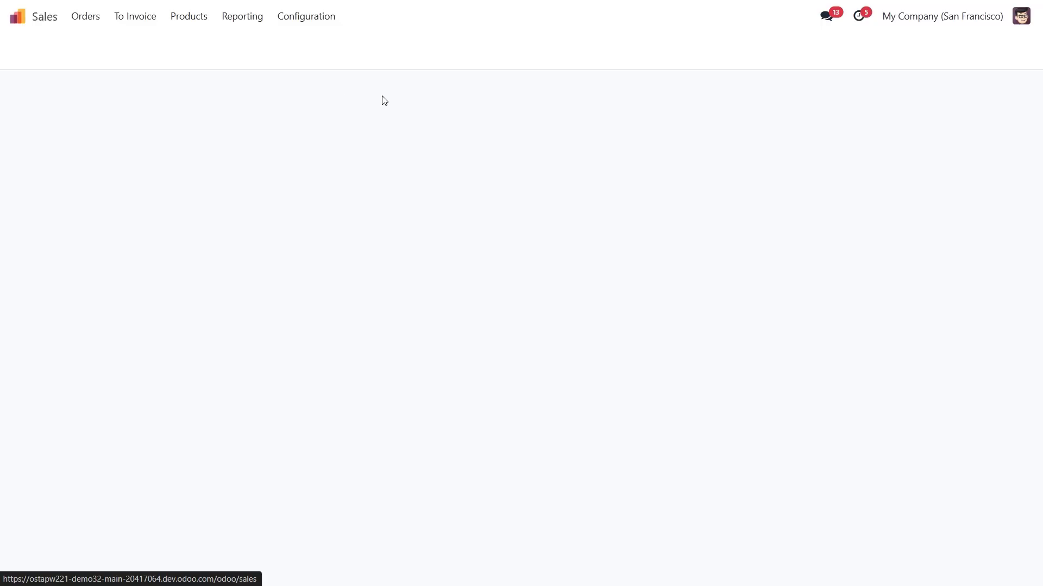
left_click(29, 48)
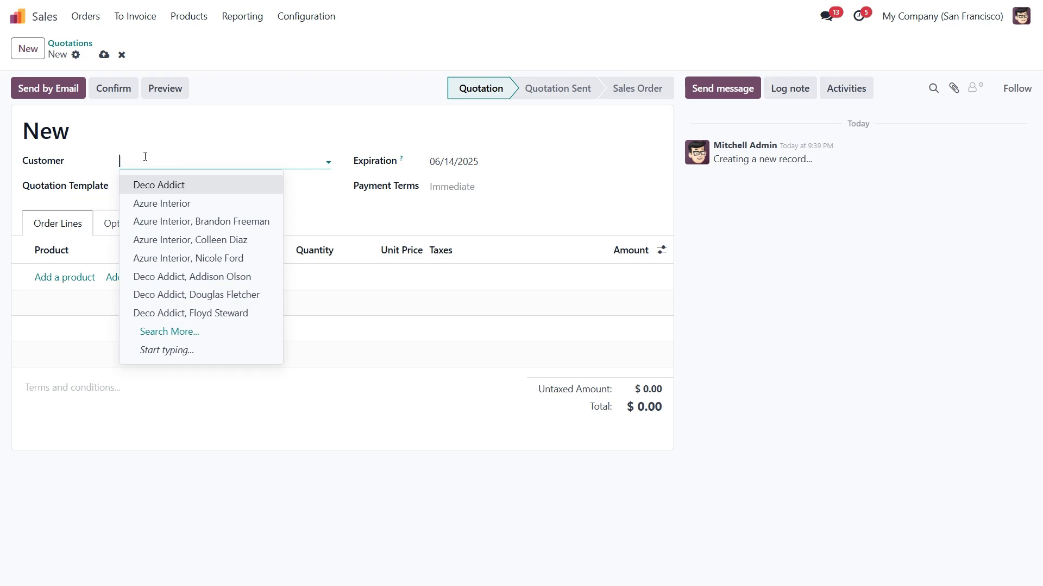
left_click(155, 188)
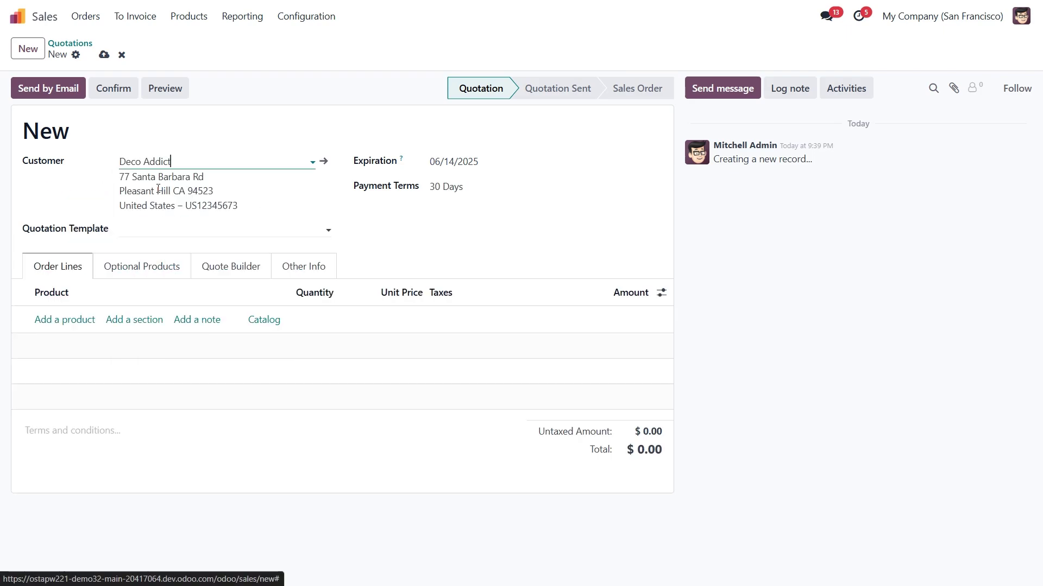
left_click(67, 320)
type("Large Desk")
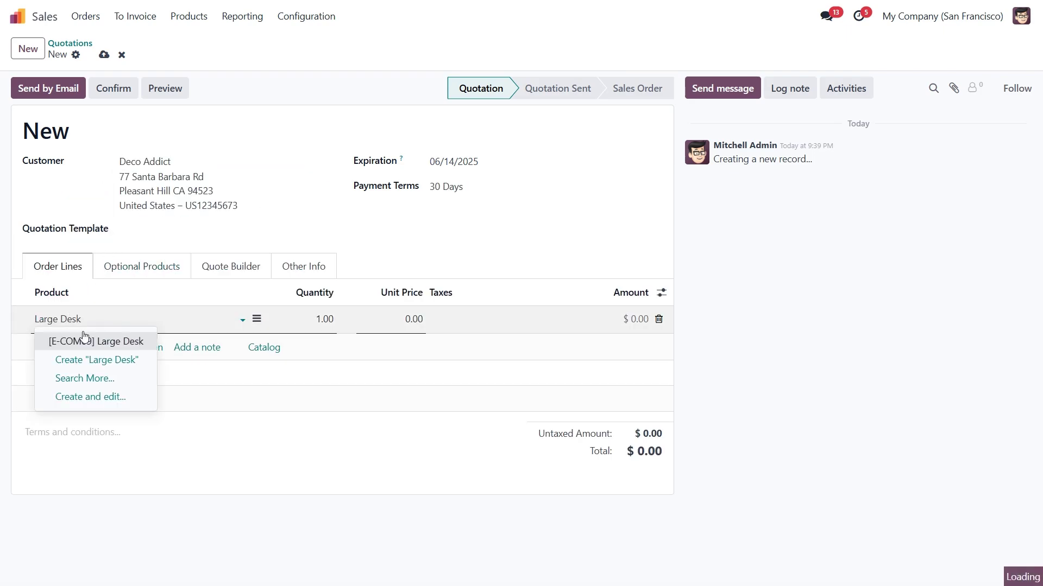
left_click(85, 341)
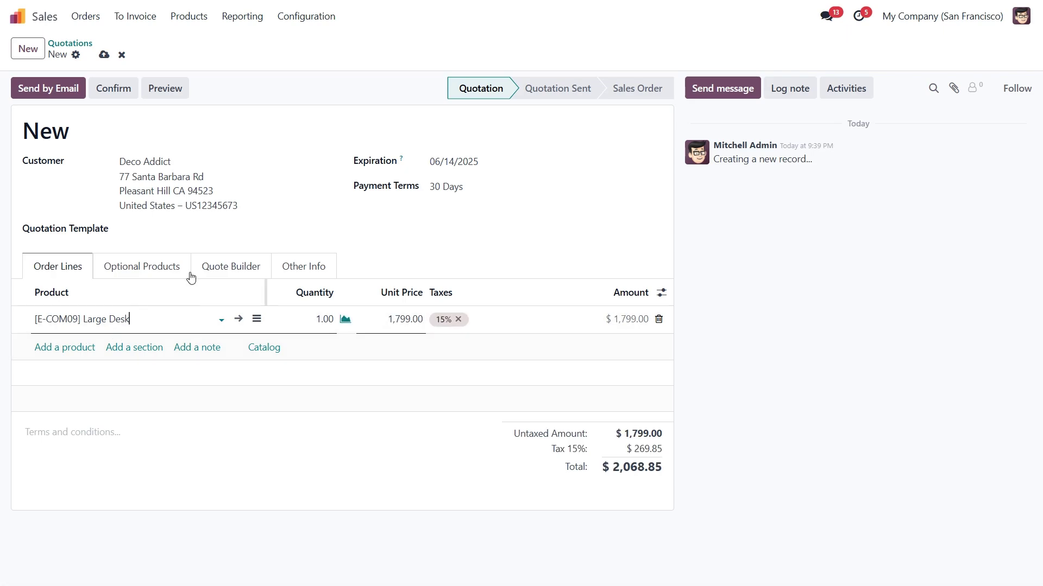
left_click(113, 87)
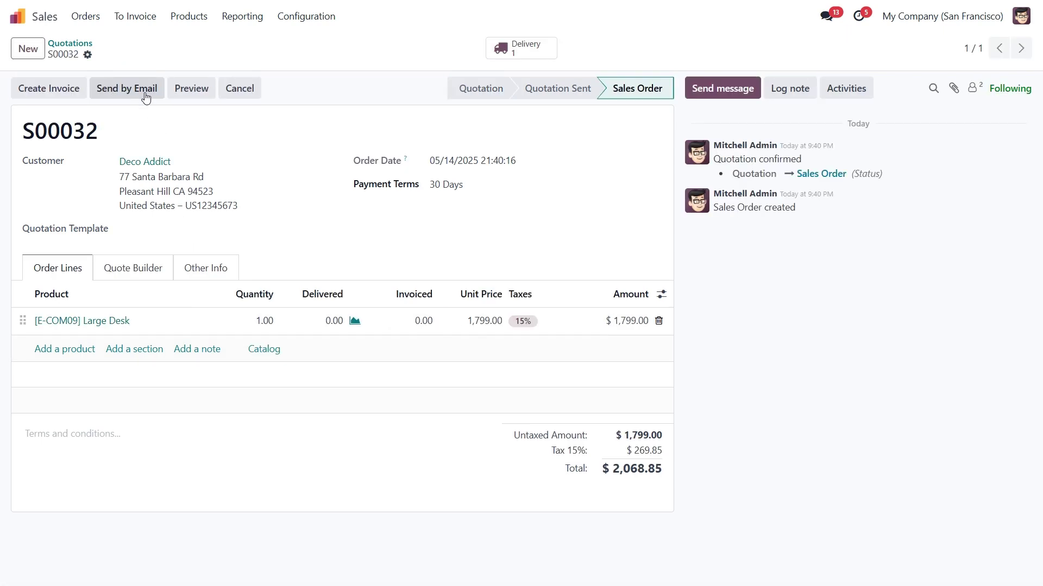
Step: Validate the order's delivery and review its stock moves showing Ready Mat as owner
left_click(520, 48)
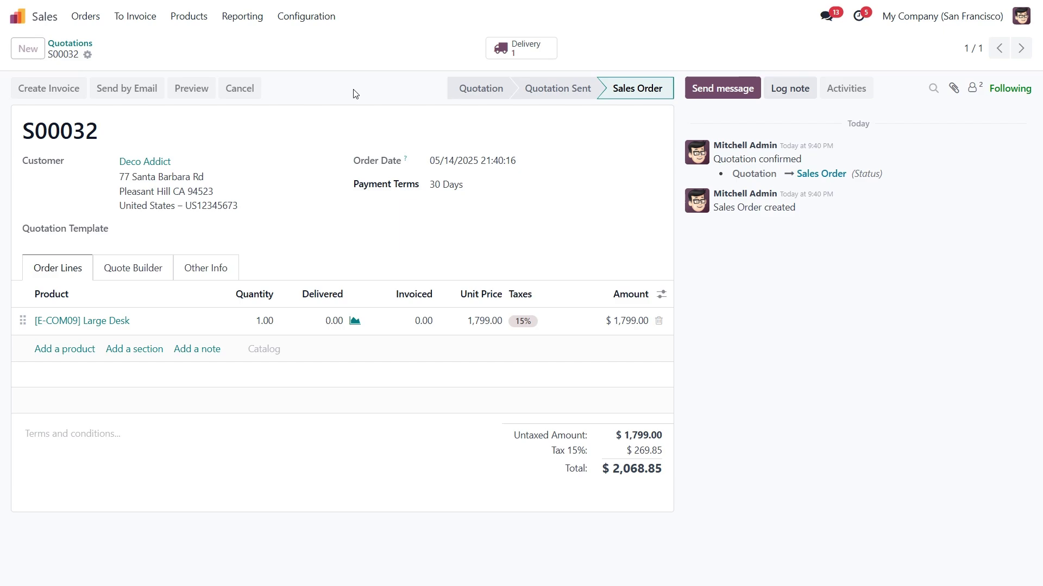
left_click(44, 89)
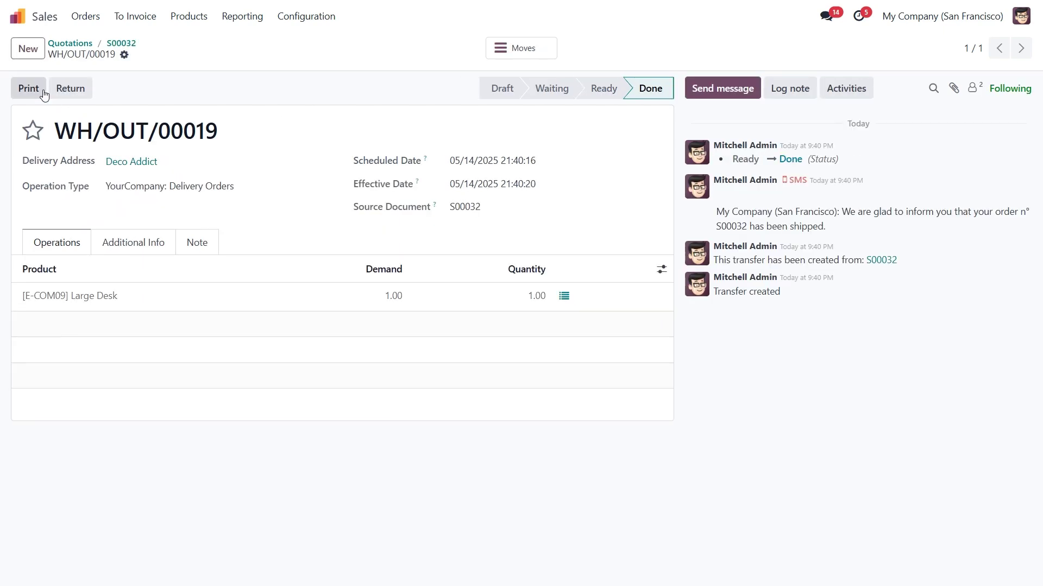
left_click(522, 54)
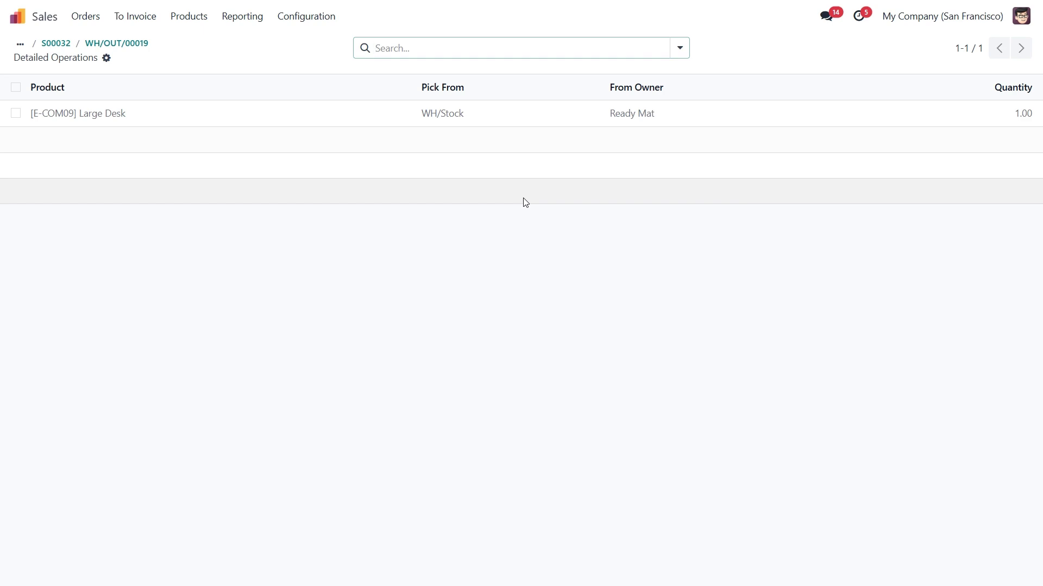
Step: Invoice sales order S00032, post the invoice, and register its payment to Bank
left_click(55, 44)
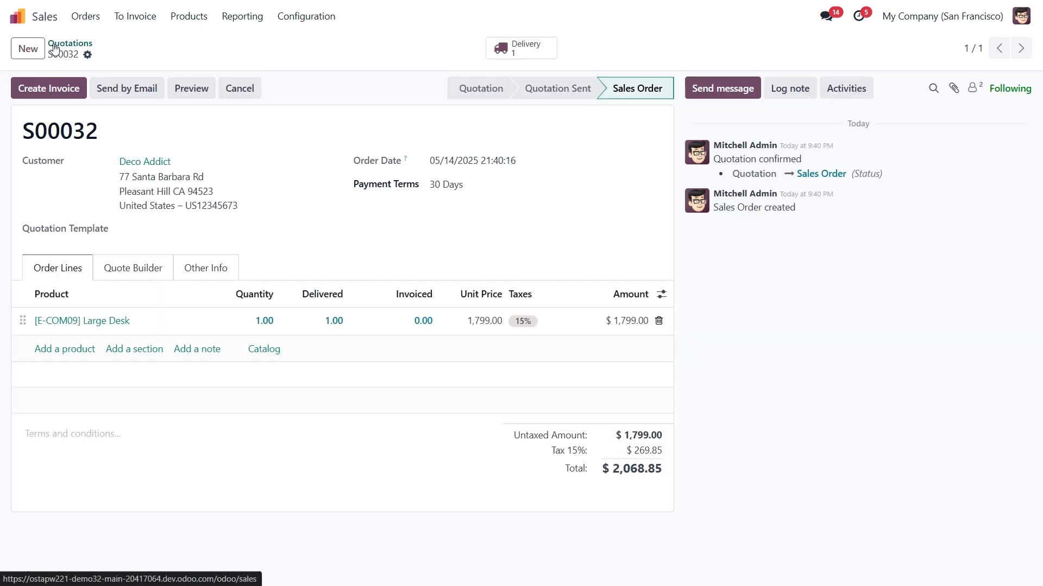
left_click(57, 88)
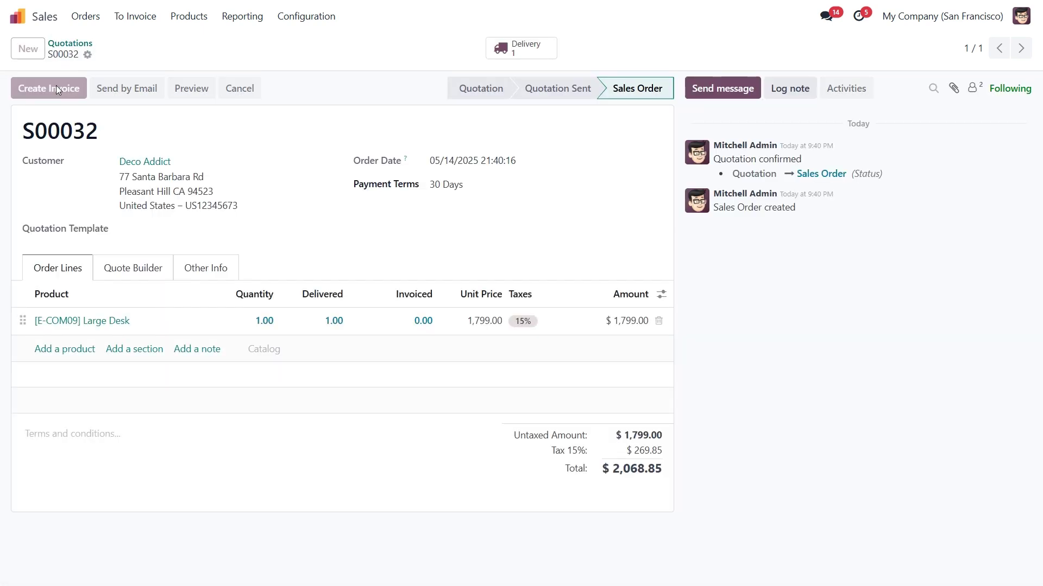
left_click(228, 360)
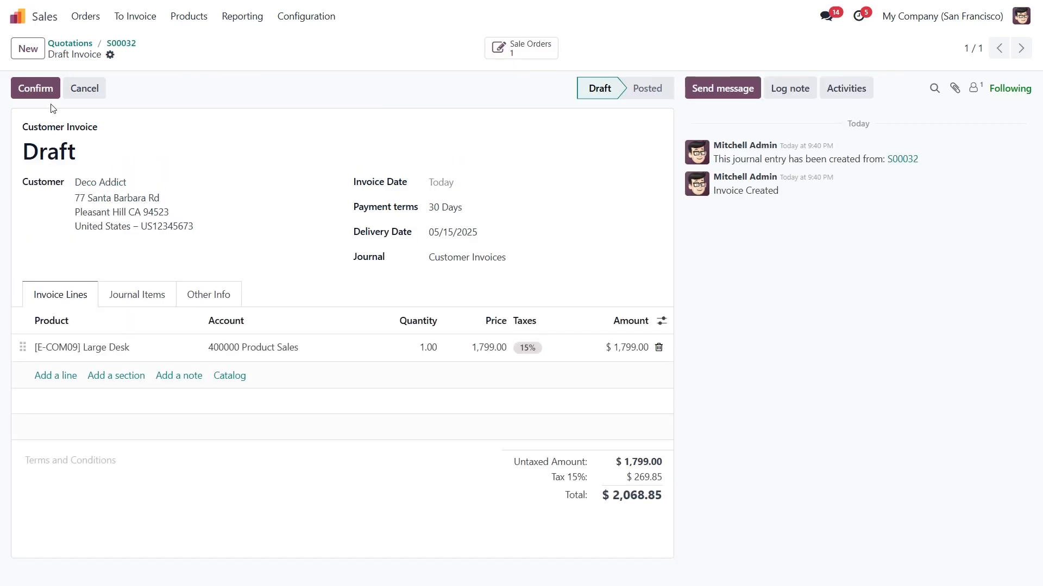
left_click(33, 91)
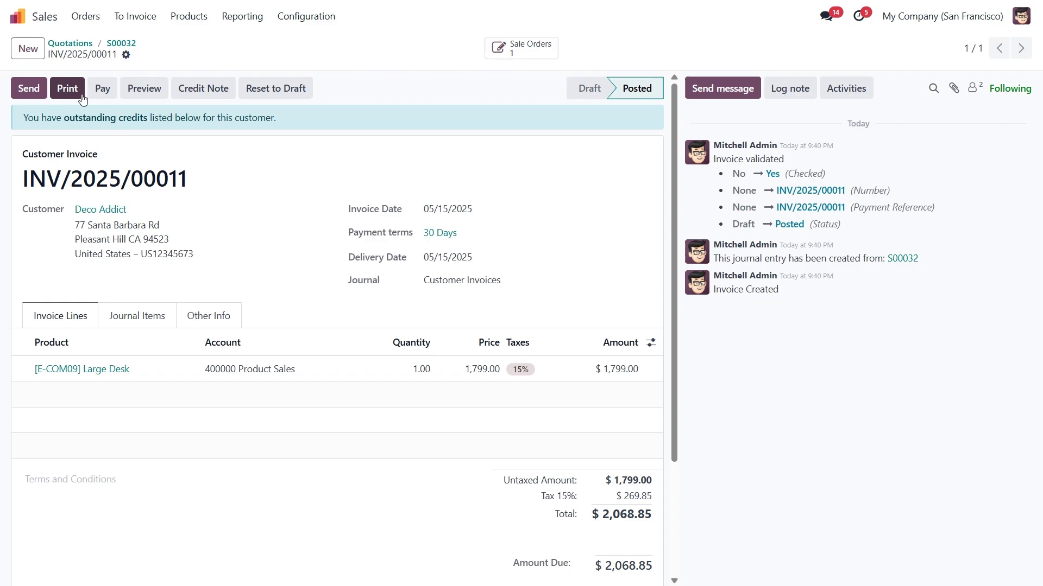
left_click(101, 92)
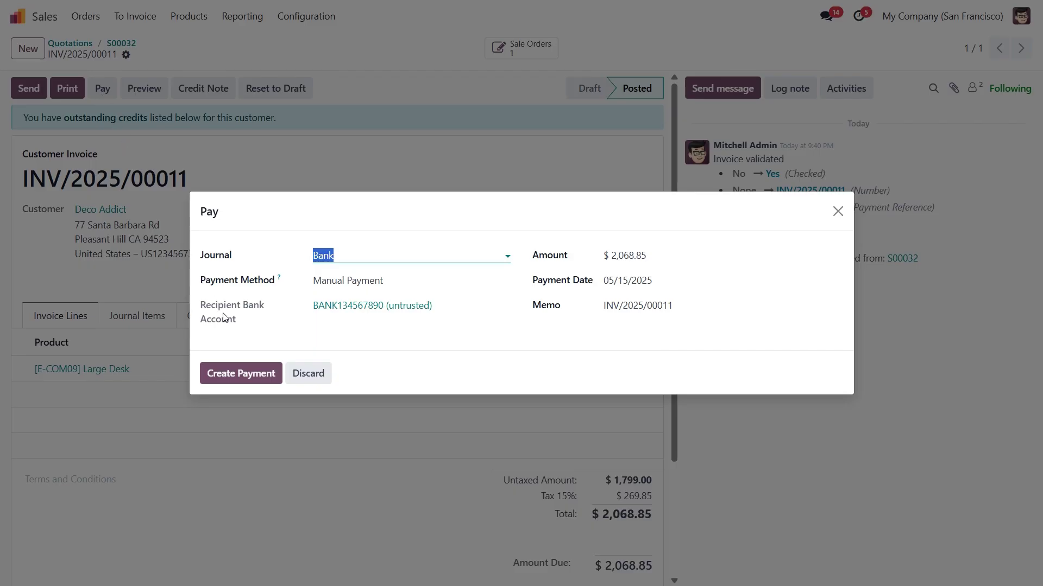
left_click(242, 371)
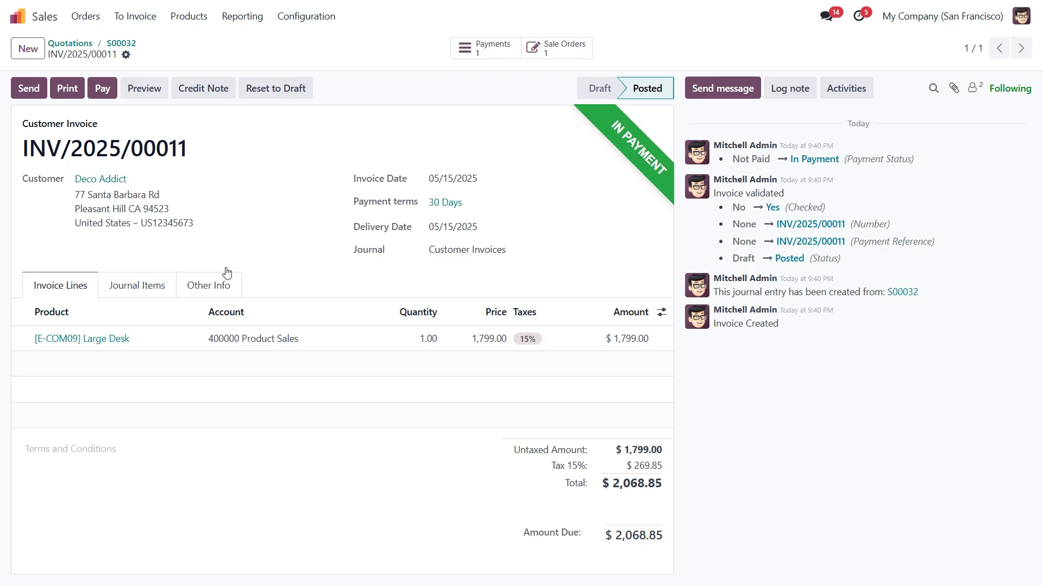
Step: Start a new vendor bill in Accounting with Ready Mat as the vendor
left_click(25, 24)
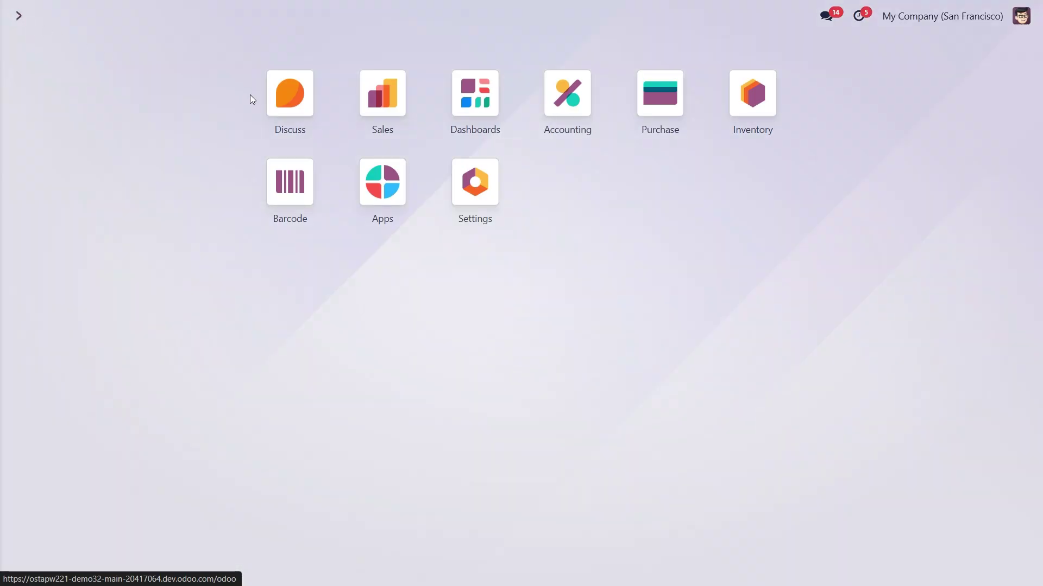
left_click(579, 98)
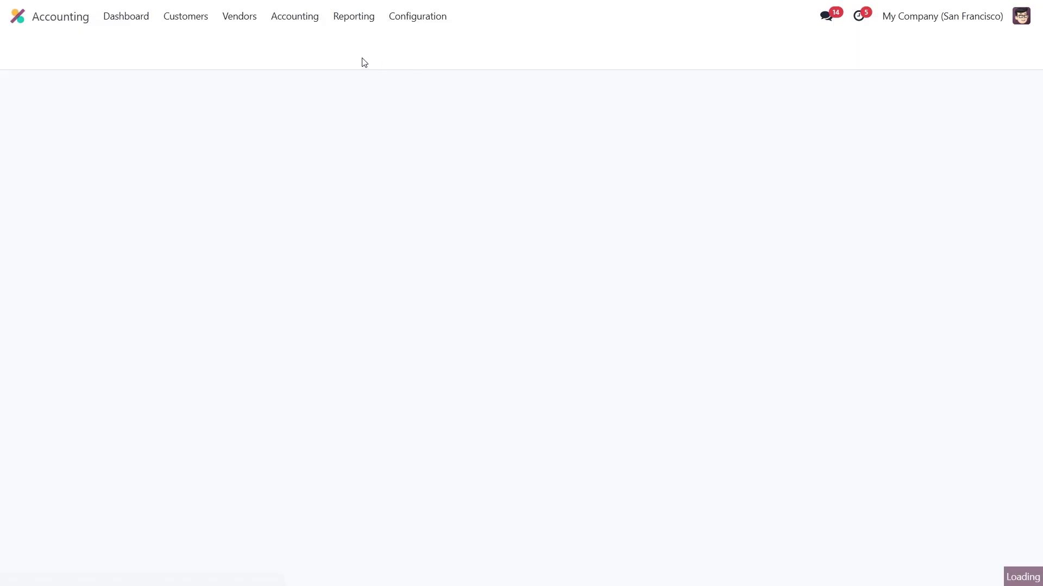
left_click(232, 17)
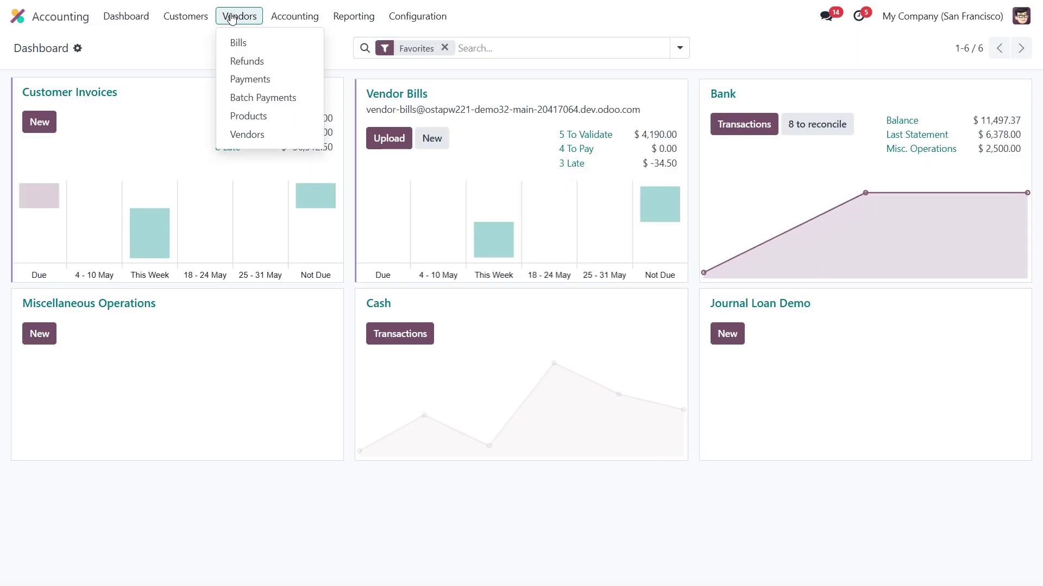
left_click(242, 42)
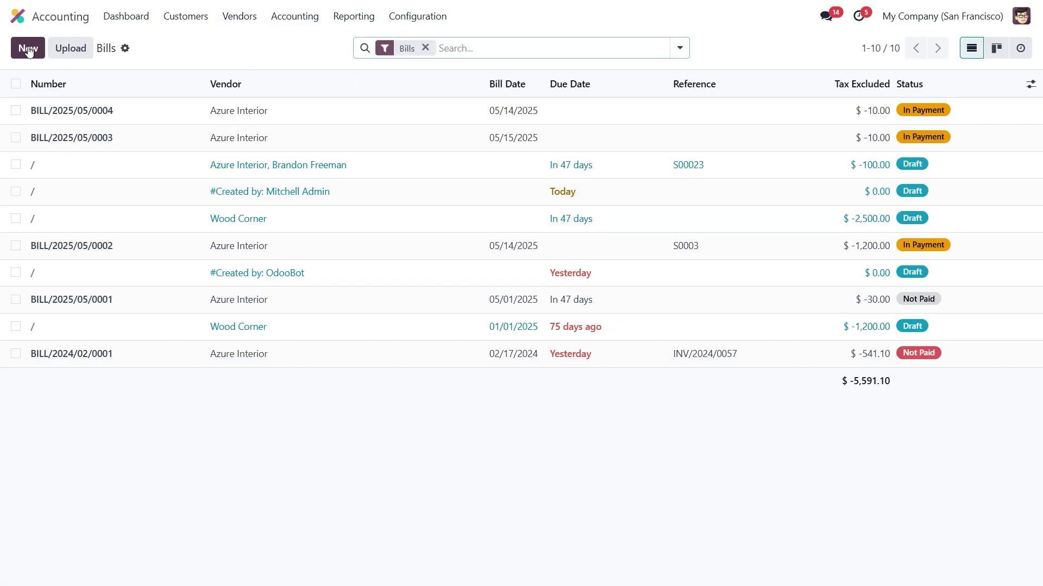
left_click(28, 48)
left_click(145, 188)
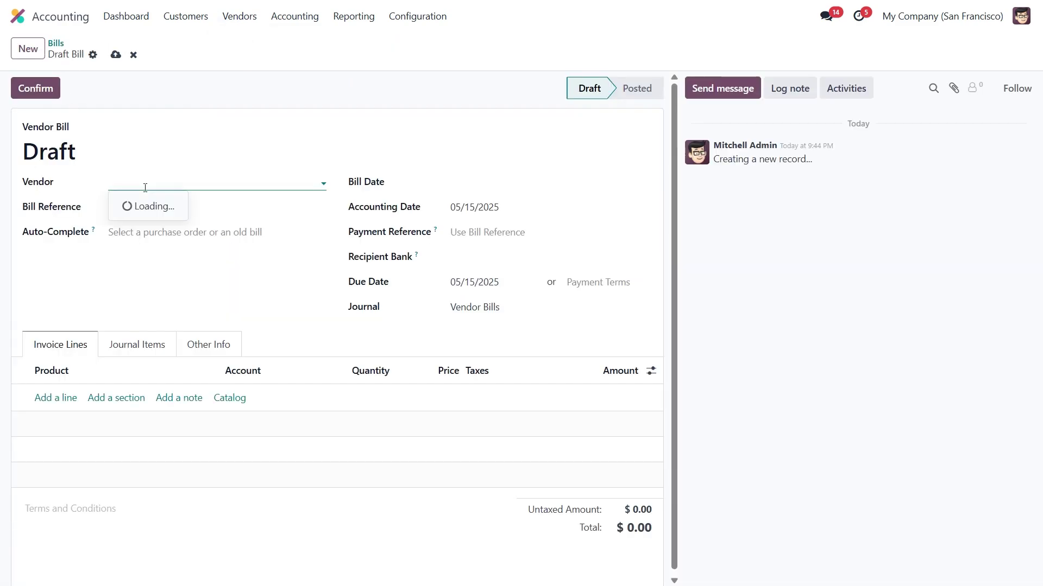
type("Read")
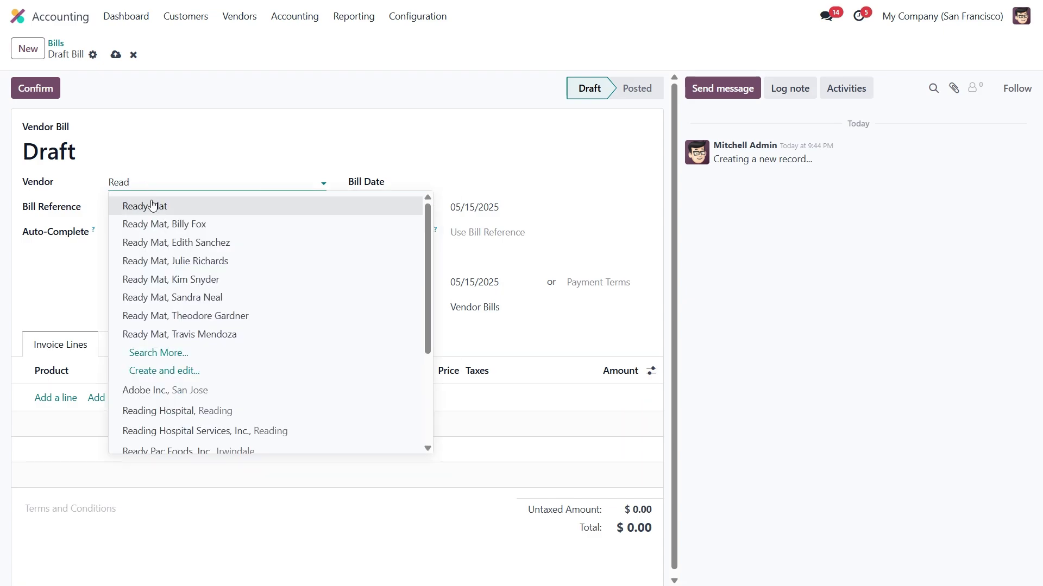
left_click(156, 206)
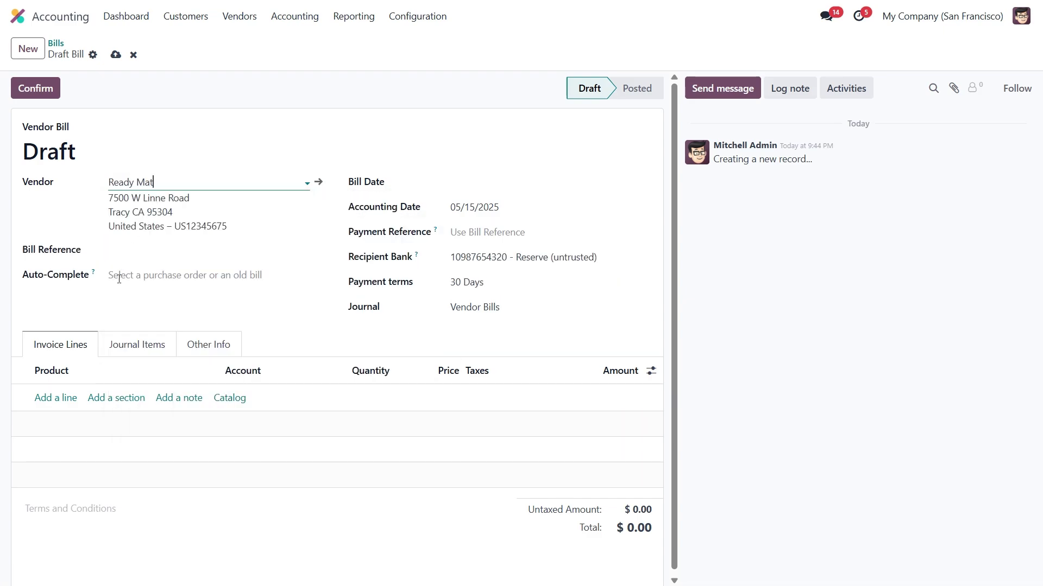
Step: Add a Large Desk line at 1,000.00 and set the bill date to 05/14/2025
left_click(56, 399)
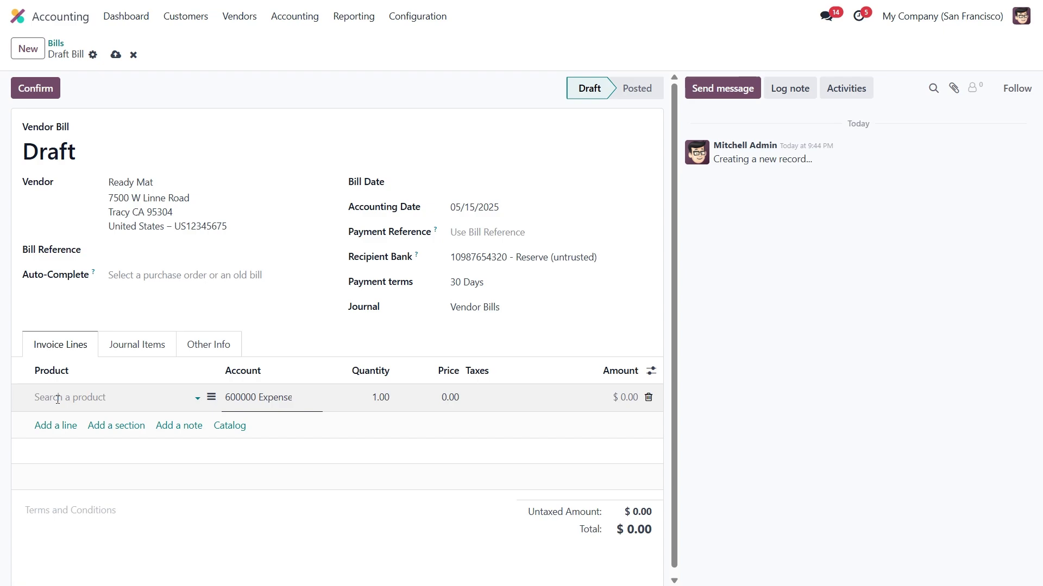
type("Large Desk")
left_click(82, 420)
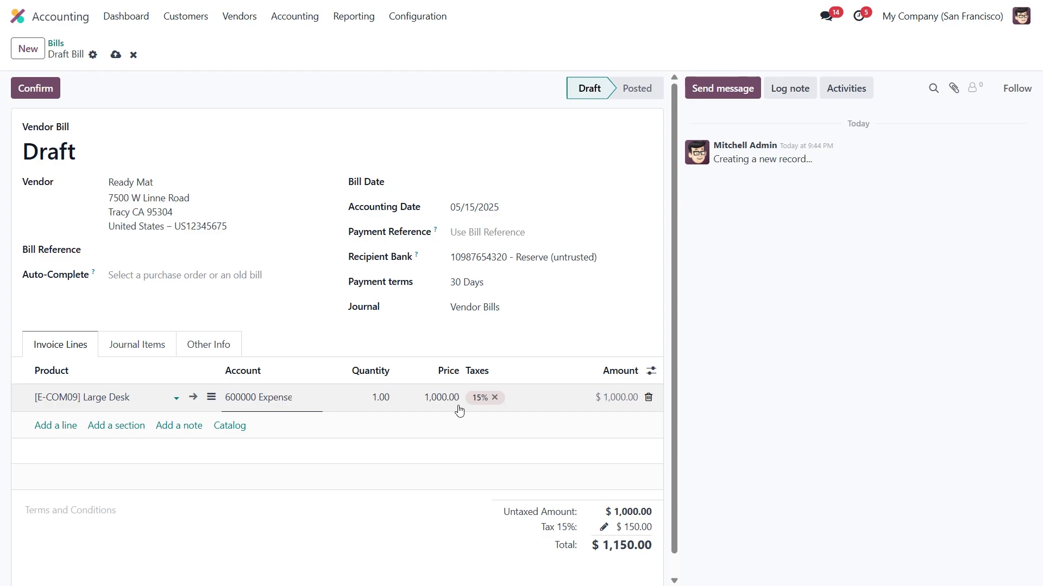
left_click(467, 180)
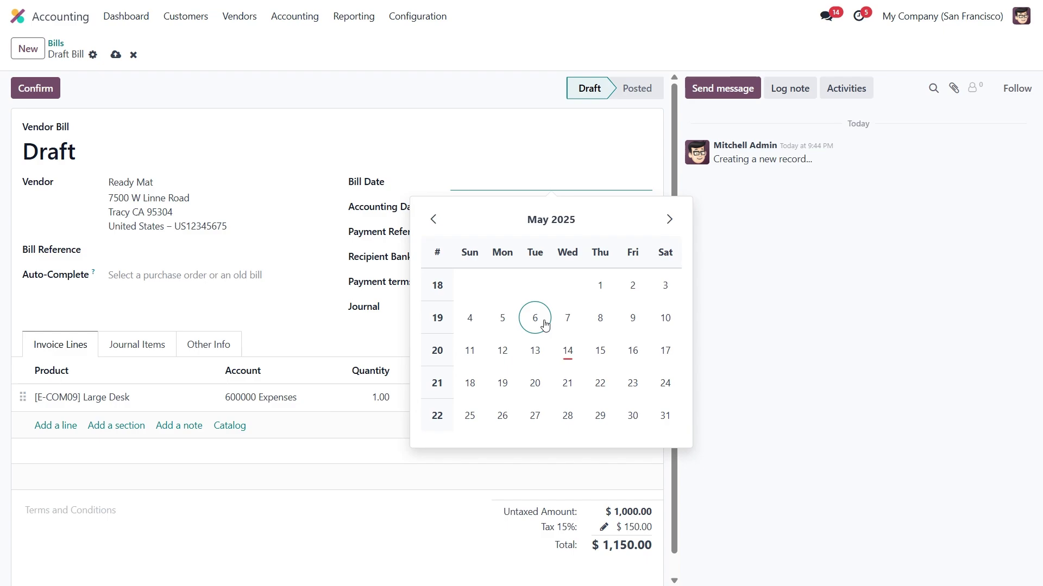
left_click(567, 350)
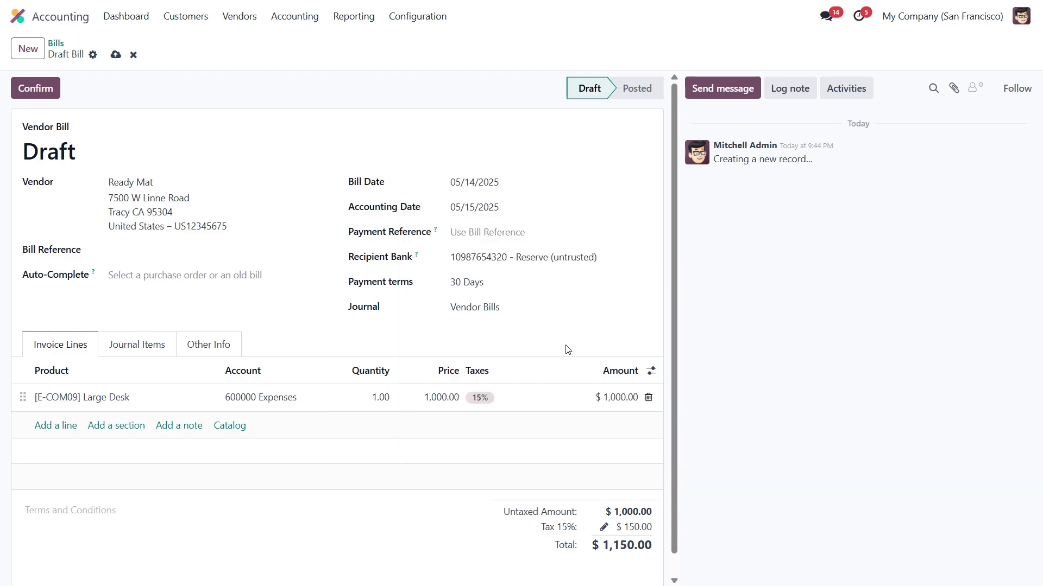
Step: Post the vendor bill as BILL/2025/05/0005 and register the $1,150.00 payment
left_click(40, 88)
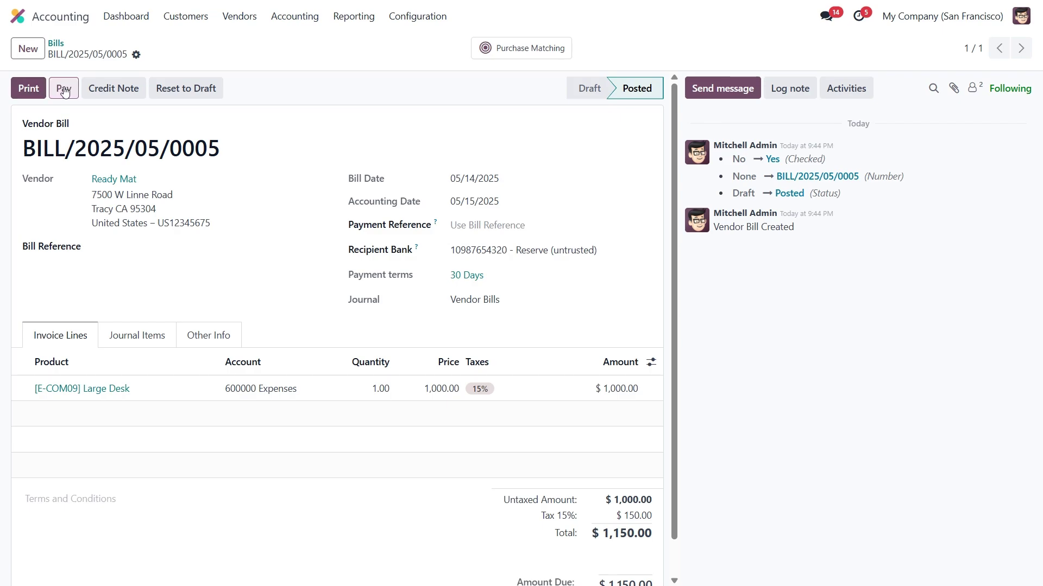
left_click(64, 91)
left_click(246, 375)
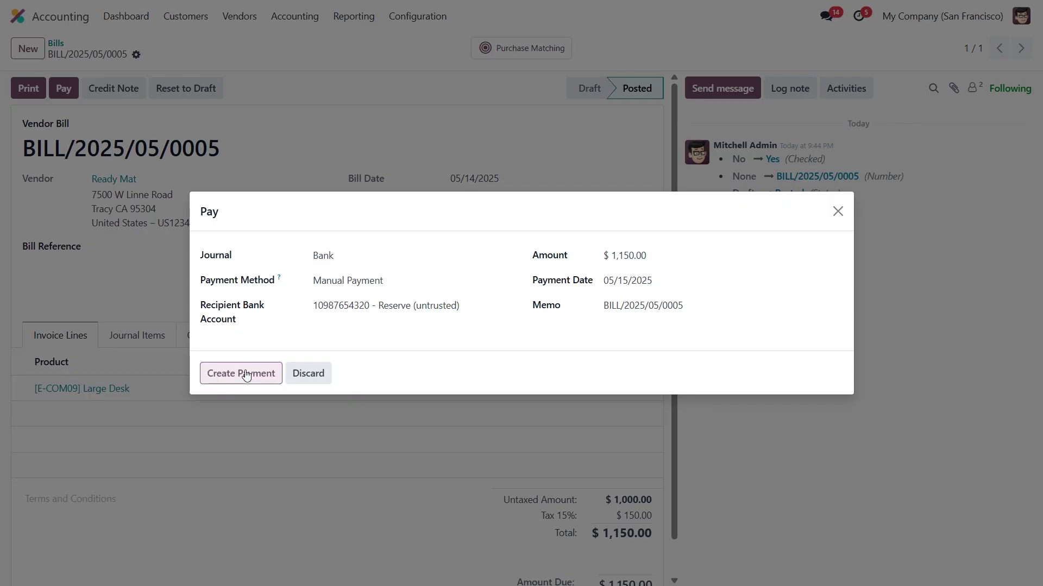